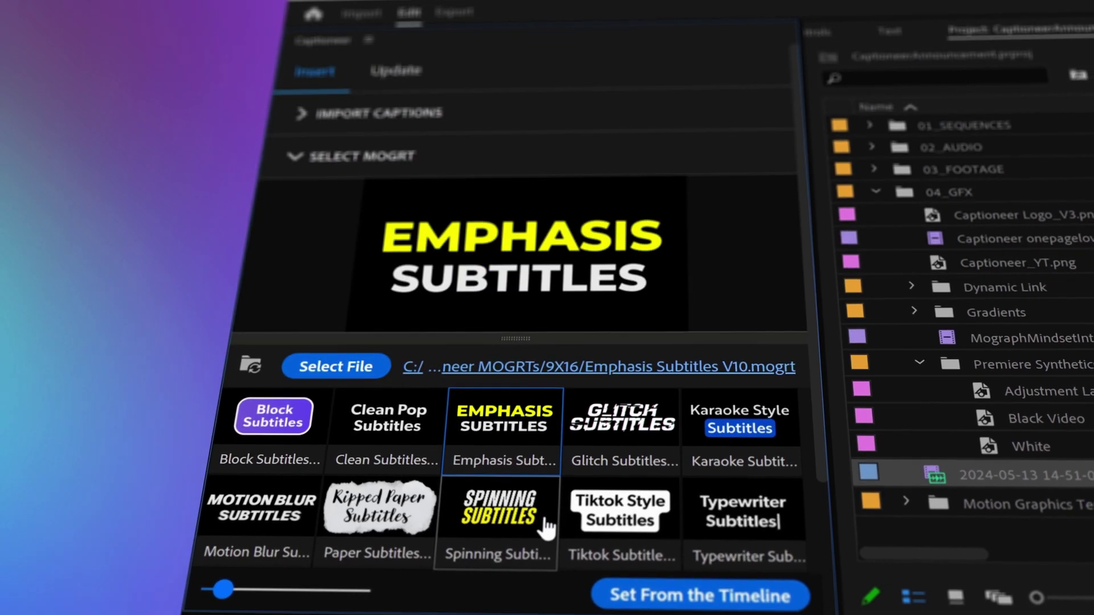
- Preview the Spinning, TikTok and Typewriter styles, then generate Emphasis subtitle clips on track 2
left_click(541, 513)
left_click(593, 518)
left_click(784, 538)
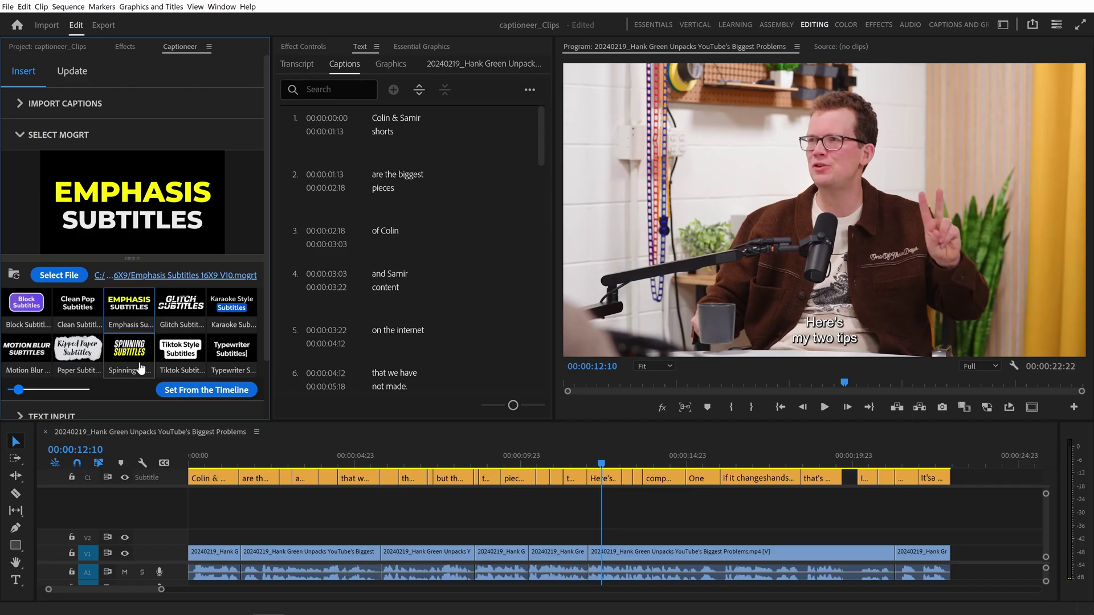
left_click(136, 549)
left_click(134, 313)
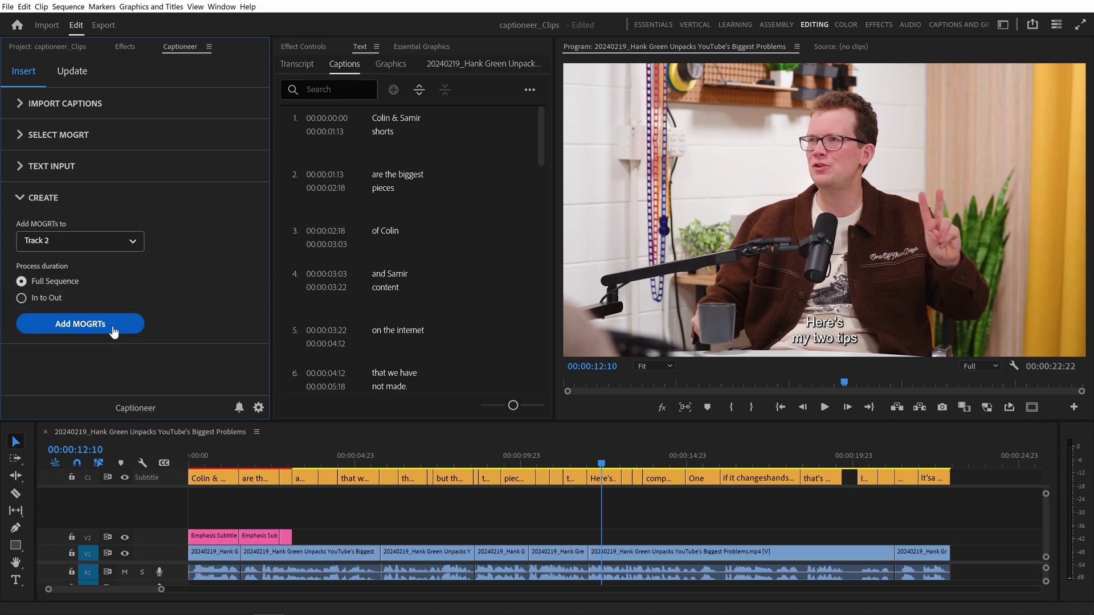
left_click(114, 324)
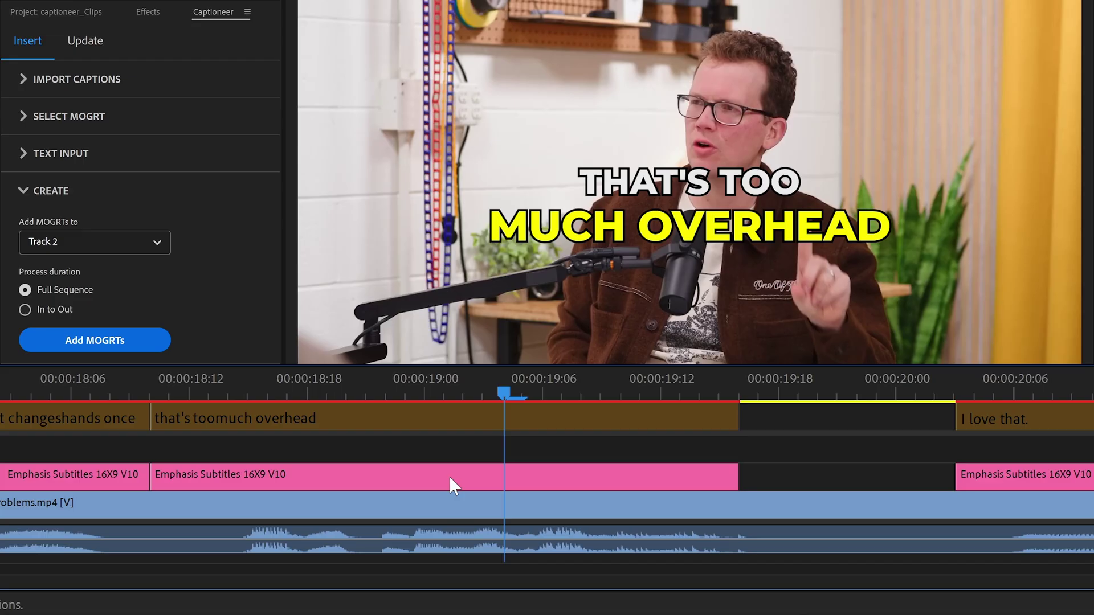
- Move the 'that's too much overhead' clip and extend it to cover its whole caption
left_click_drag(448, 477, 647, 471)
left_click_drag(366, 473, 152, 450)
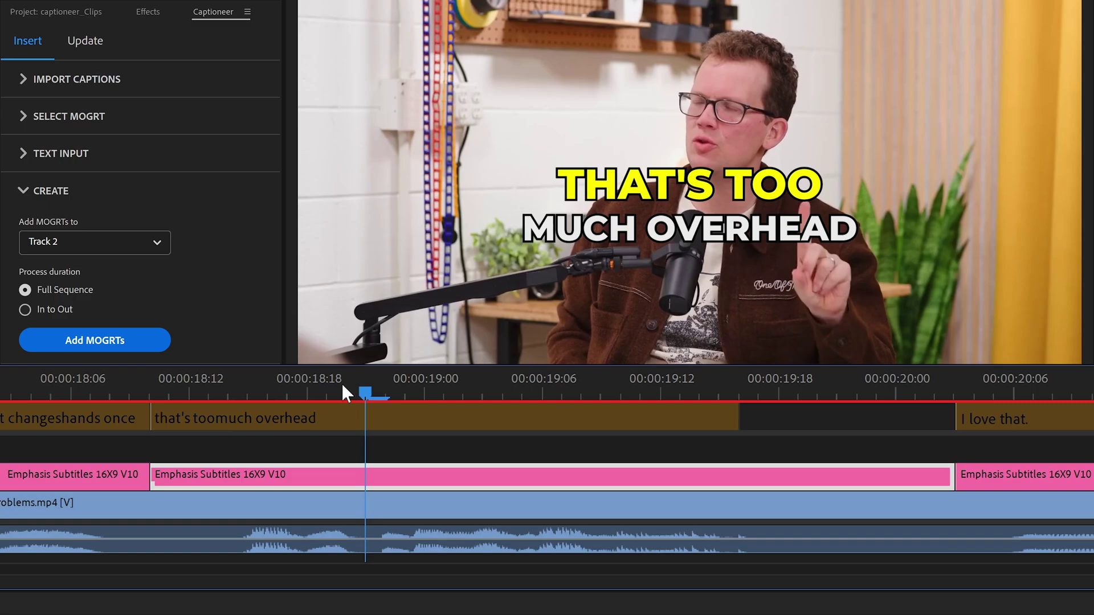
left_click_drag(359, 391, 419, 392)
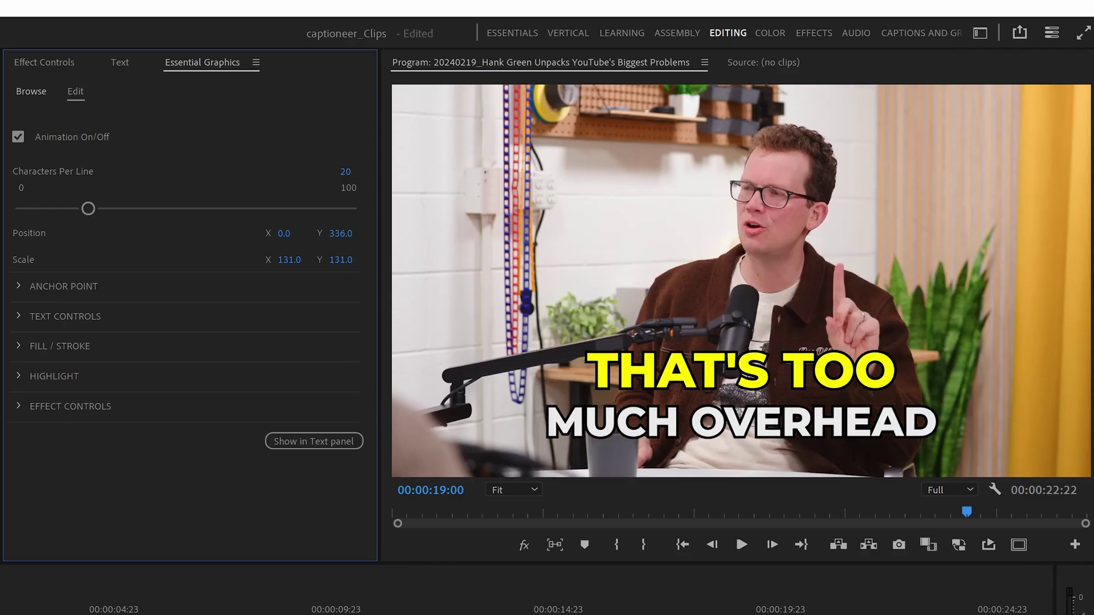
- Tighten the caption's line spacing and widen its word spacing
left_click(18, 316)
left_click(34, 520)
scroll(94, 384, "down", 5)
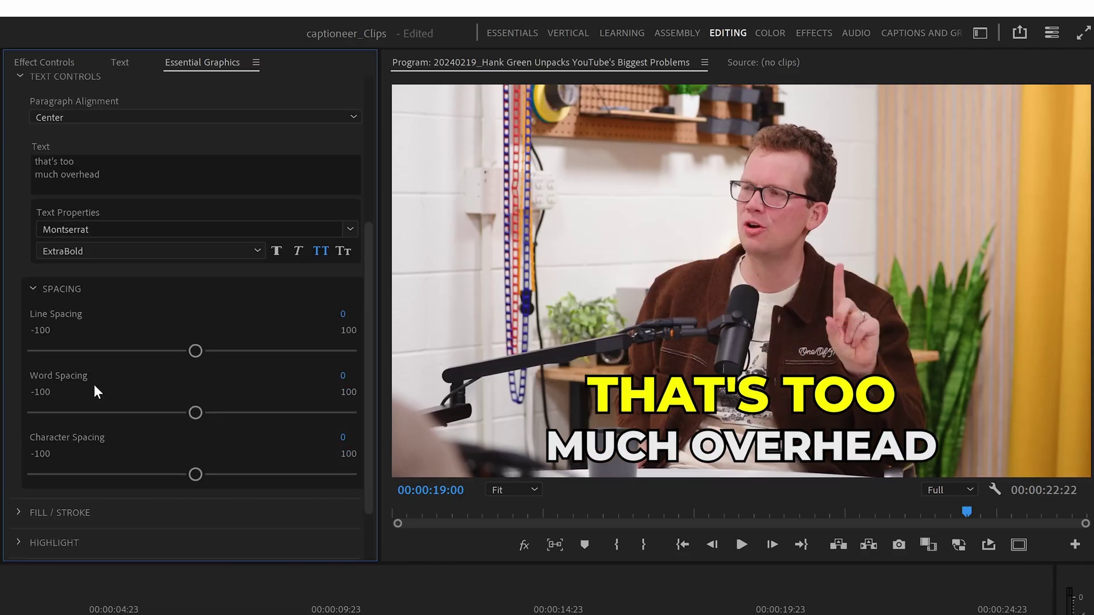
left_click_drag(196, 350, 144, 351)
left_click_drag(196, 412, 220, 412)
scroll(144, 381, "up", 5)
- Enlarge the yellow emphasis words to an Emphasis Scale of 134
left_click(19, 234)
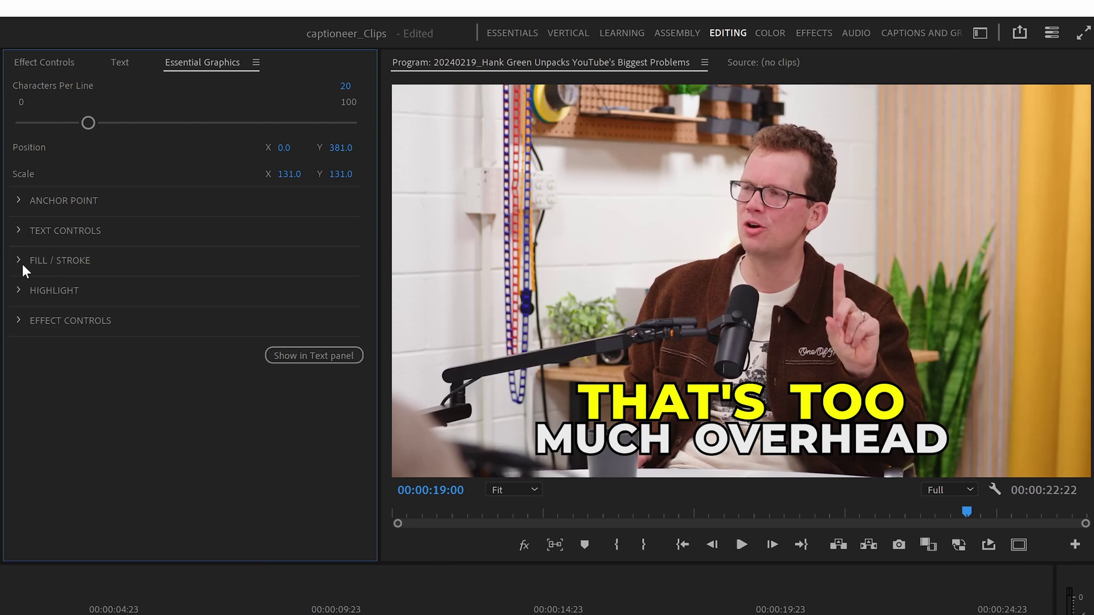
left_click(22, 264)
left_click(20, 346)
left_click(19, 406)
left_click_drag(221, 528, 246, 528)
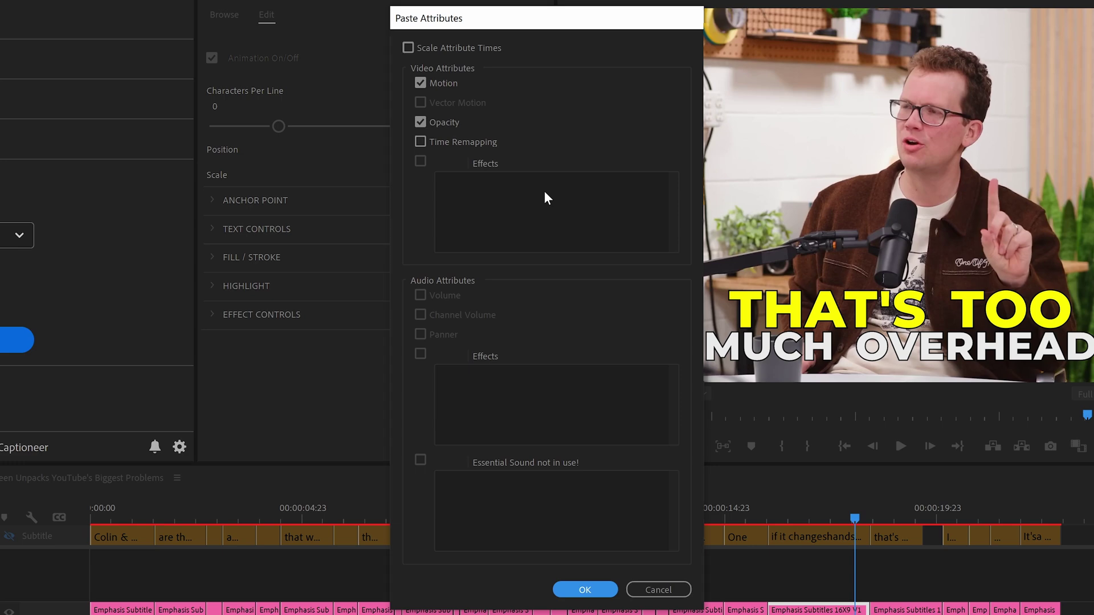
- Paste the copied caption style onto all 27 Emphasis clips and play from the start
key("Return")
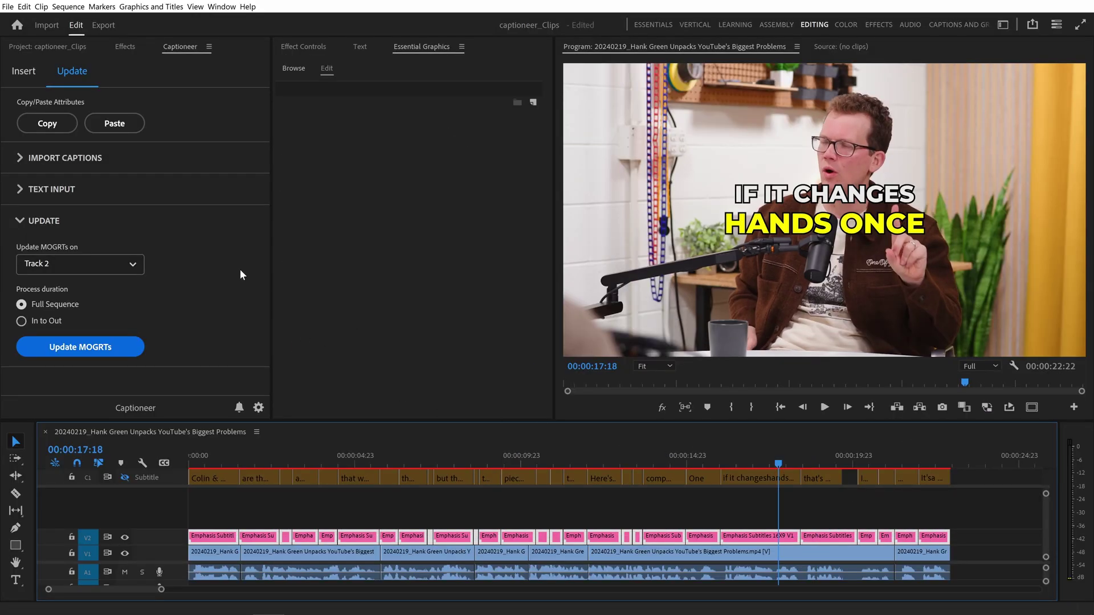
left_click(133, 129)
left_click(190, 456)
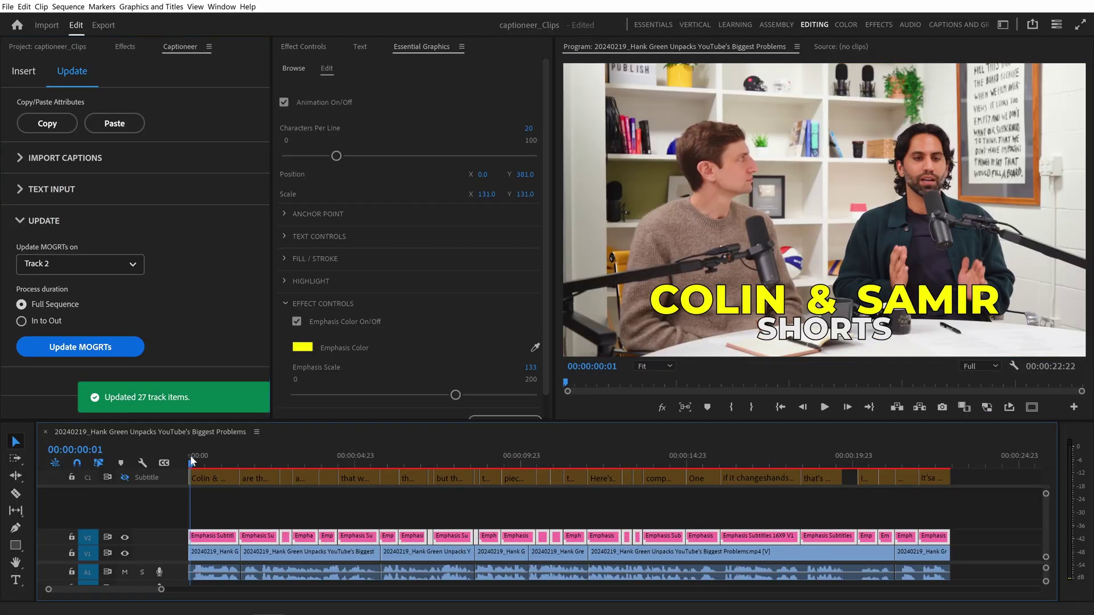
key("space")
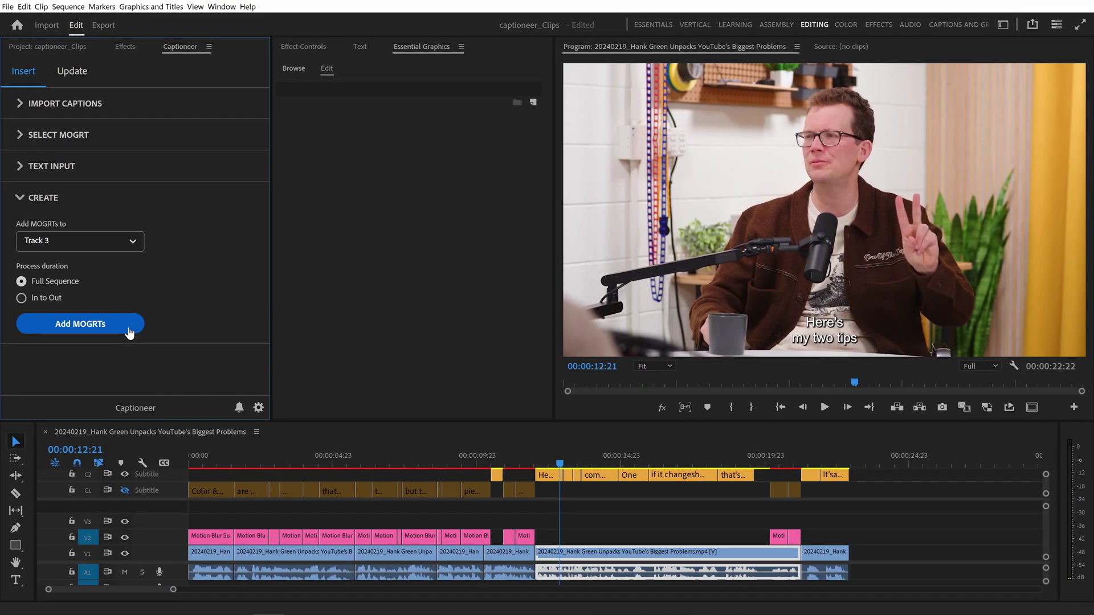
- Generate TikTok-style subtitle clips on track 3 and play them back
left_click(130, 334)
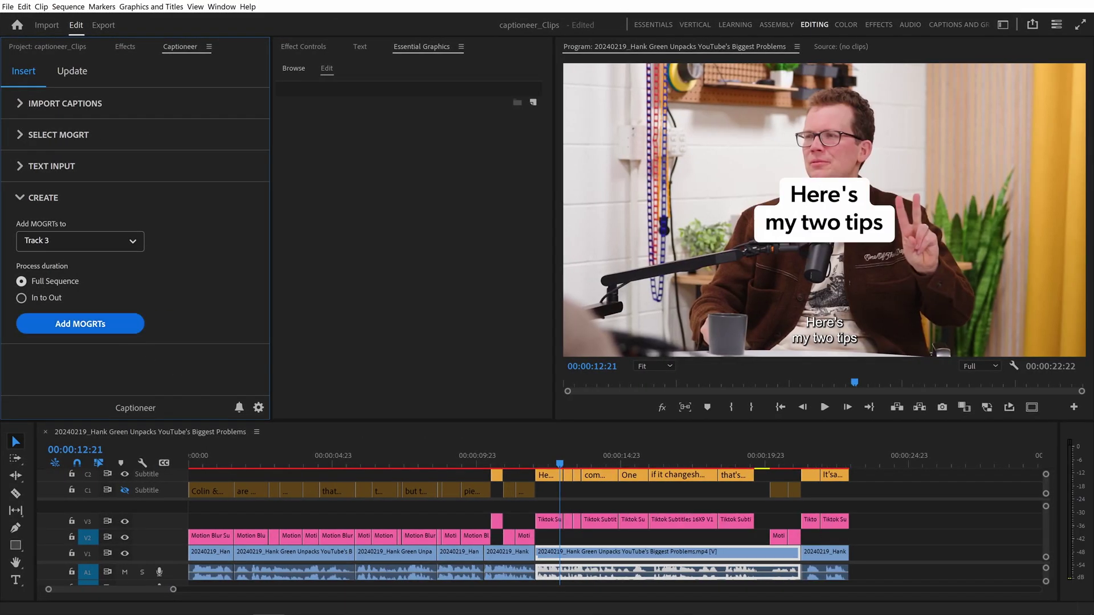
left_click_drag(559, 463, 435, 470)
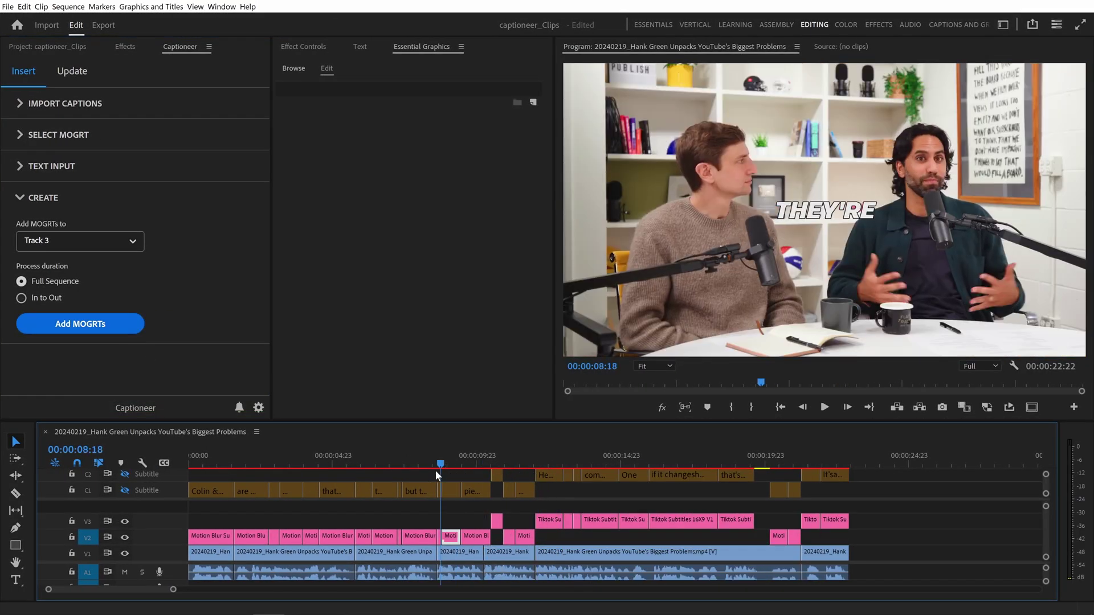
key("space")
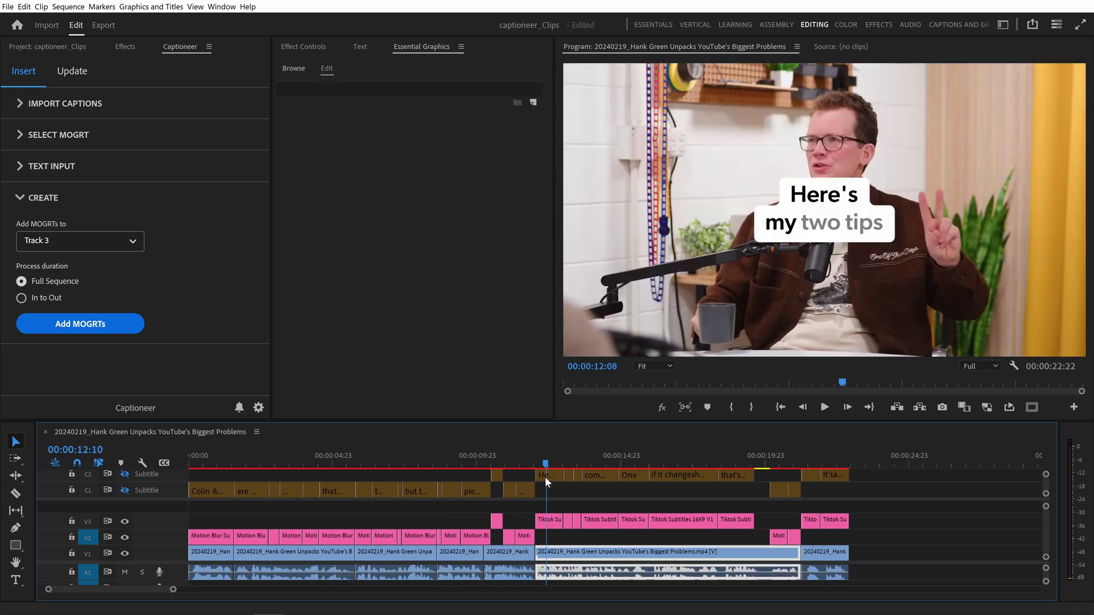
- Apply the copied style to the subtitle clips on both tracks, then select the Motion Blur cut points
left_click_drag(219, 515, 836, 542)
left_click(89, 80)
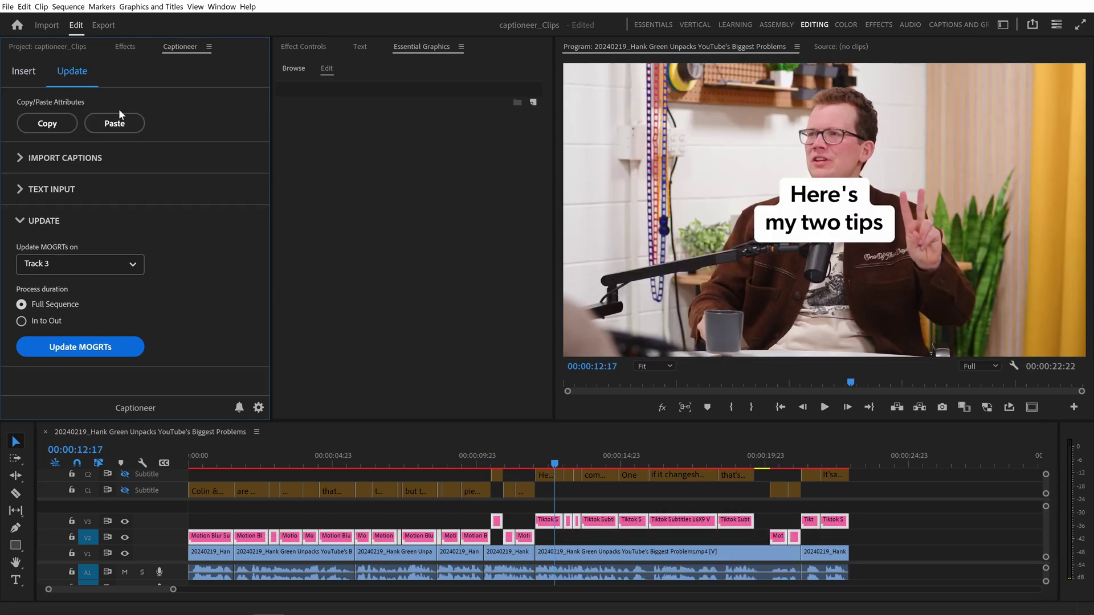
left_click(130, 130)
left_click_drag(556, 459, 392, 469)
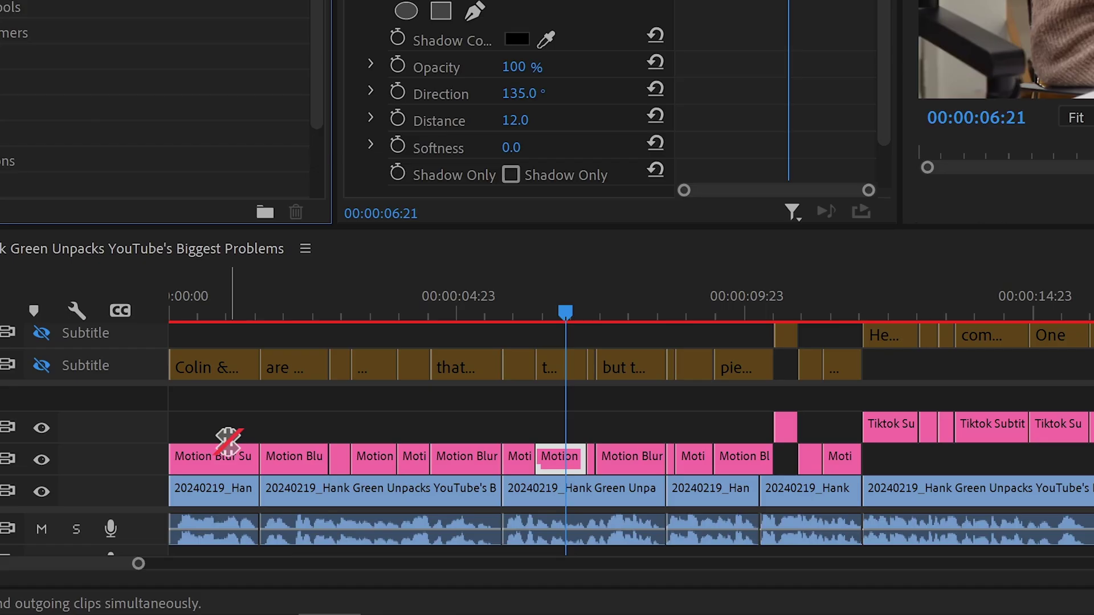
left_click_drag(232, 445, 842, 463)
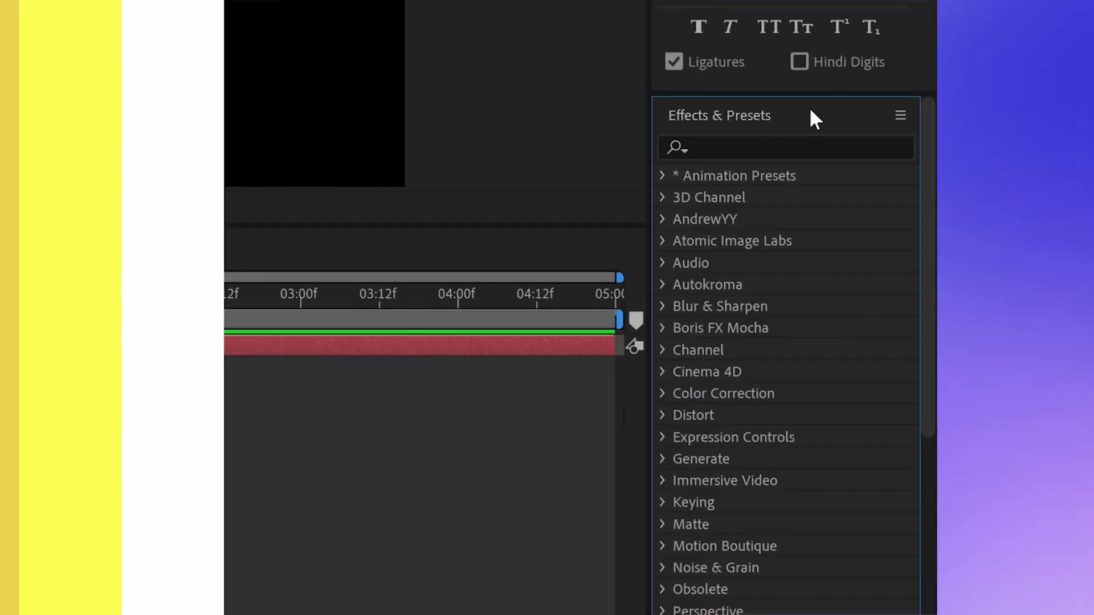
- Apply Deep Glow to the Wavy Text layer with radius 79 and exposure 0.19
type("dee")
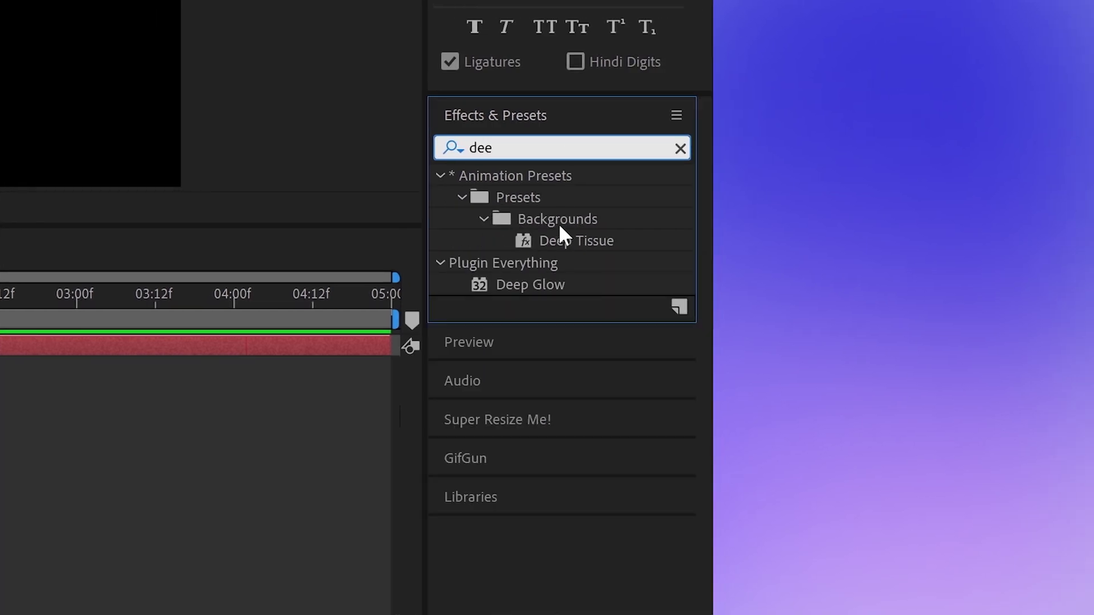
mouse_move(530, 284)
left_mouse_down()
mouse_move(410, 342)
mouse_move(579, 432)
left_mouse_up()
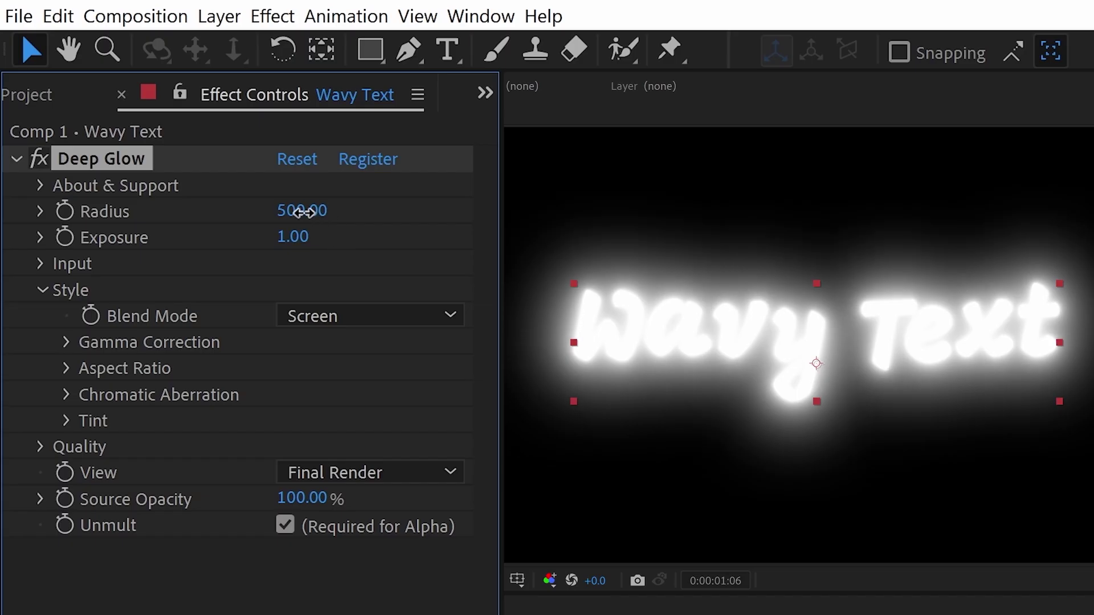
left_click_drag(302, 212, 29, 230)
left_click_drag(282, 240, 165, 239)
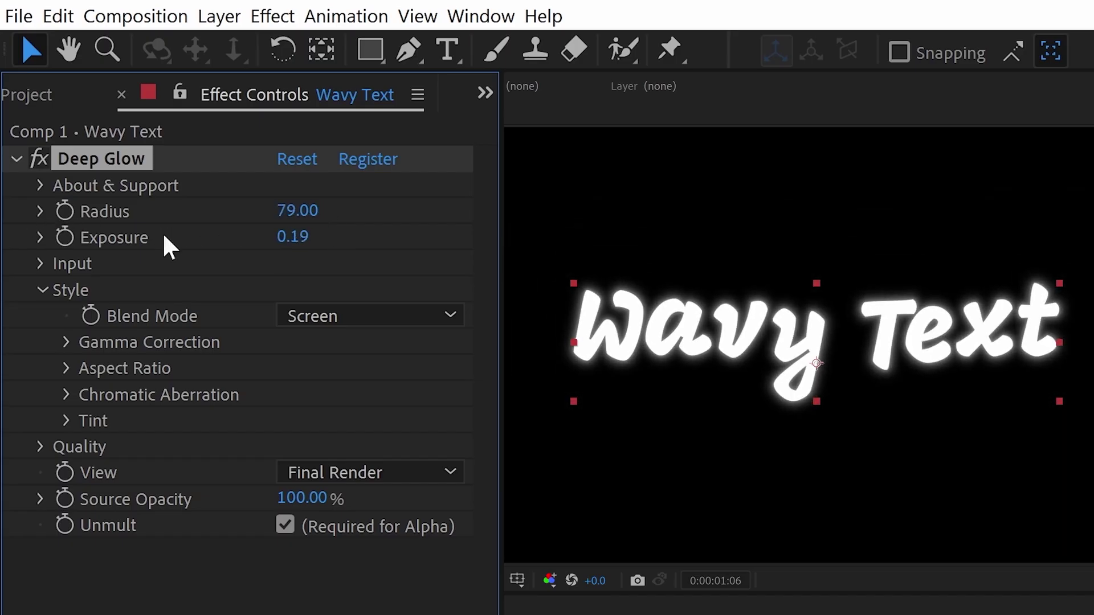
key("space")
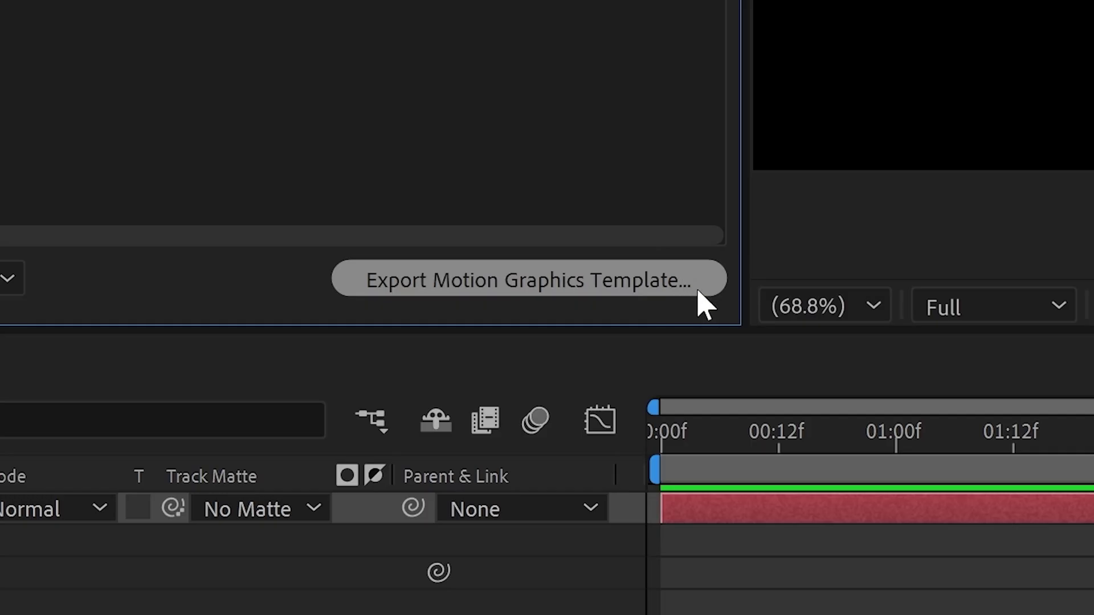
- Export the Wavy Text template and place it on V2 of the Premiere sequence
left_click(698, 292)
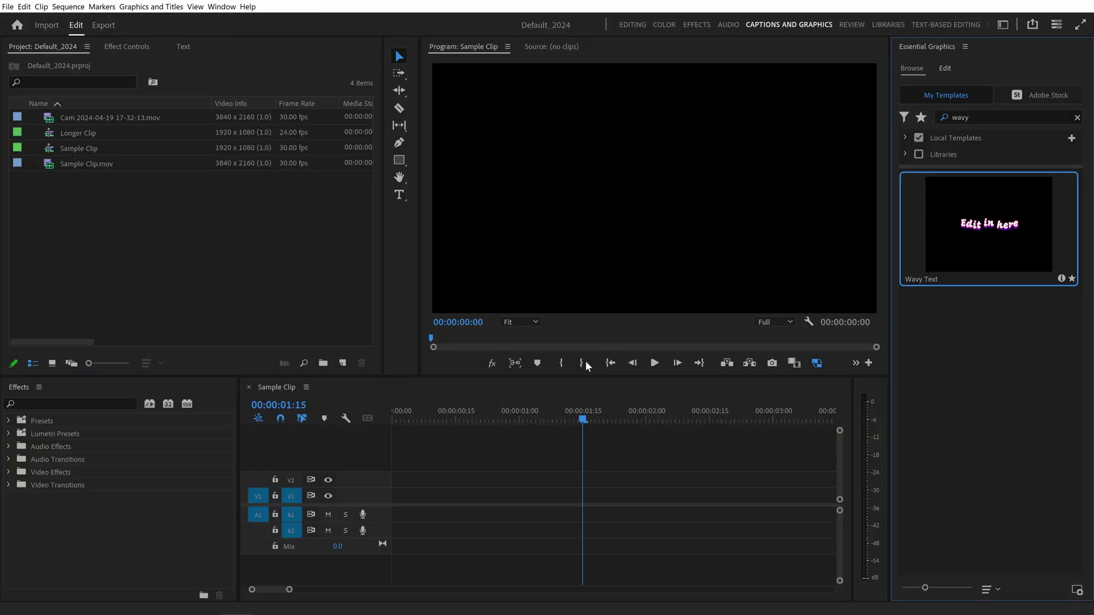
left_click_drag(586, 361, 400, 487)
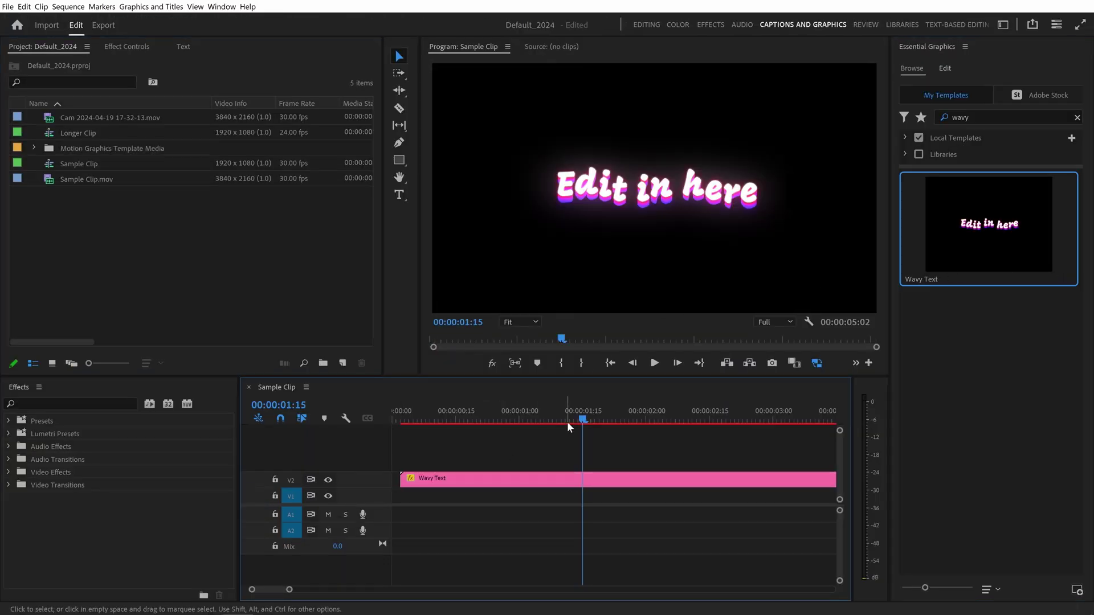
left_click_drag(566, 422, 405, 421)
key("space")
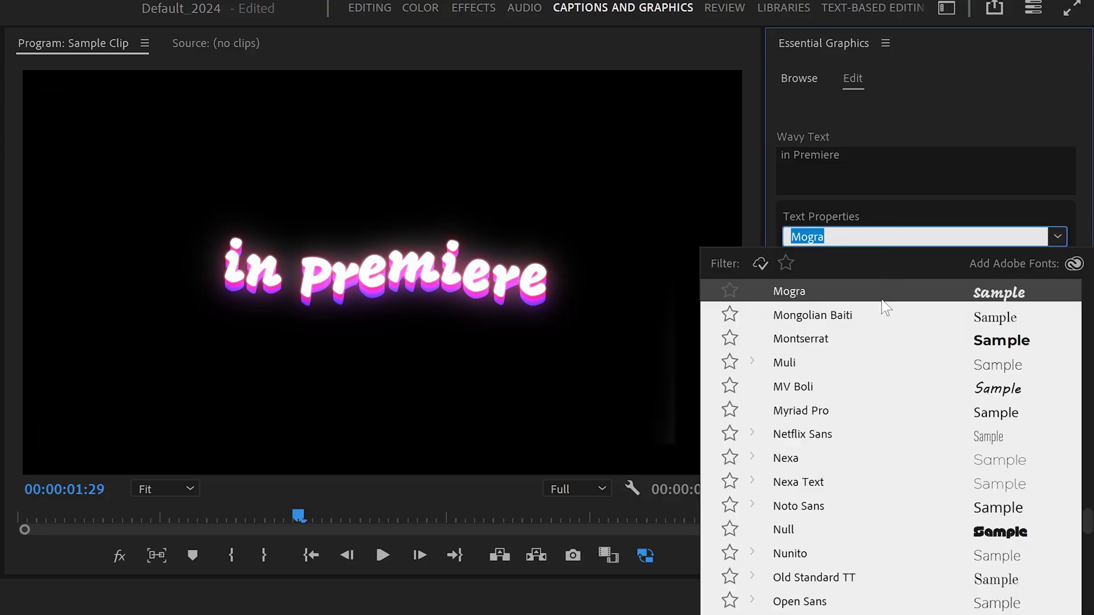
- Set the wavy text to Montserrat Bold, increase its size and raise the Wave Height
left_click(960, 232)
left_click(869, 263)
left_click(809, 297)
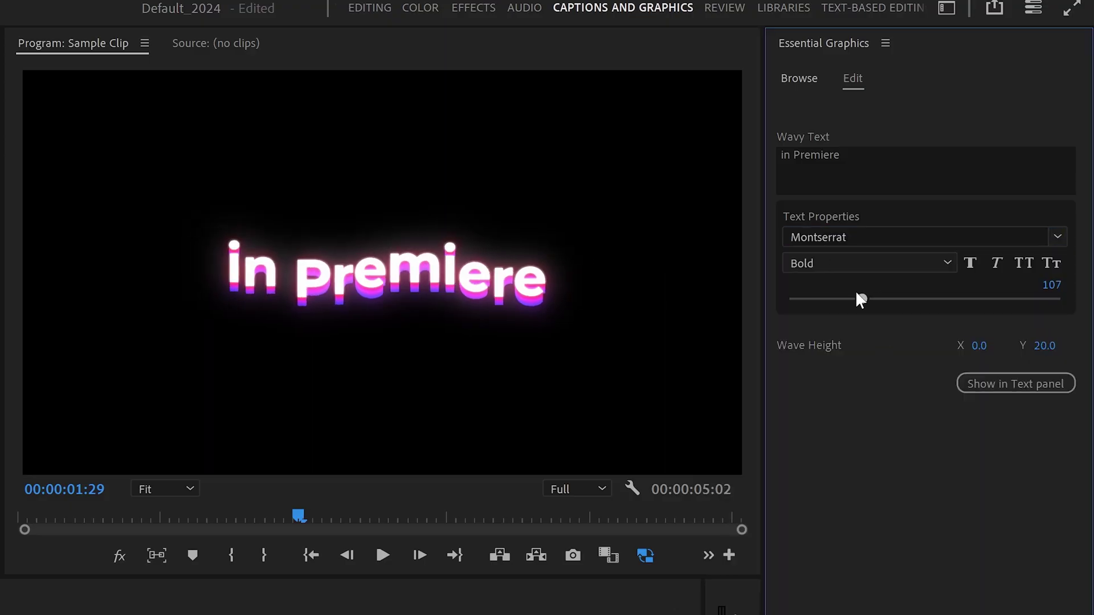
left_click_drag(893, 298, 942, 298)
left_click_drag(1044, 346, 1020, 346)
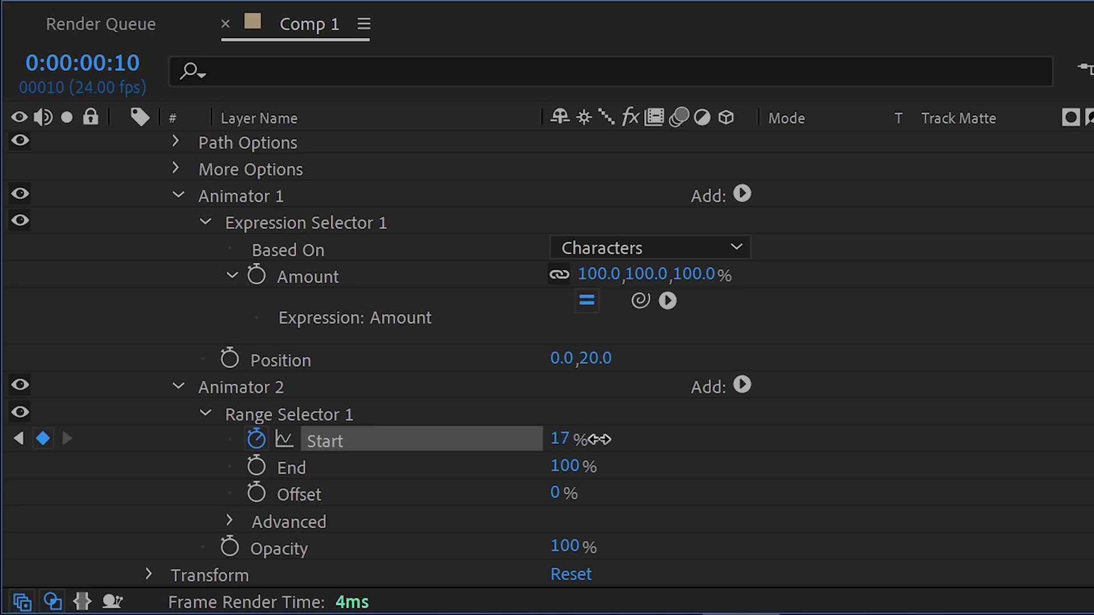
- Fade the characters' opacity to 0% and add a sine-wave expression multiplied by 100
left_click_drag(577, 548, 572, 546)
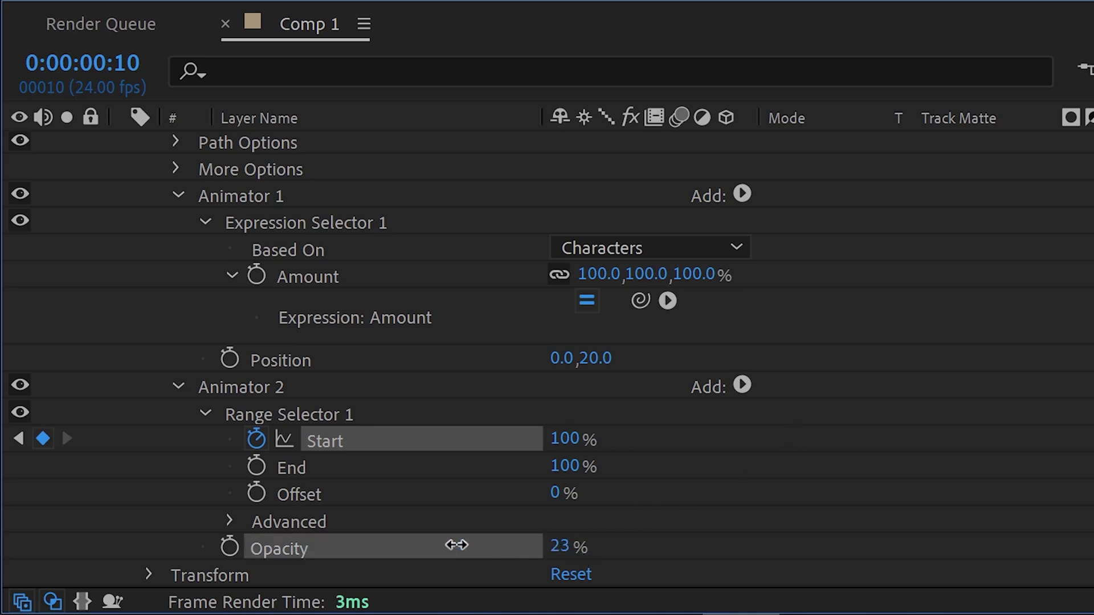
left_click_drag(456, 546, 405, 542)
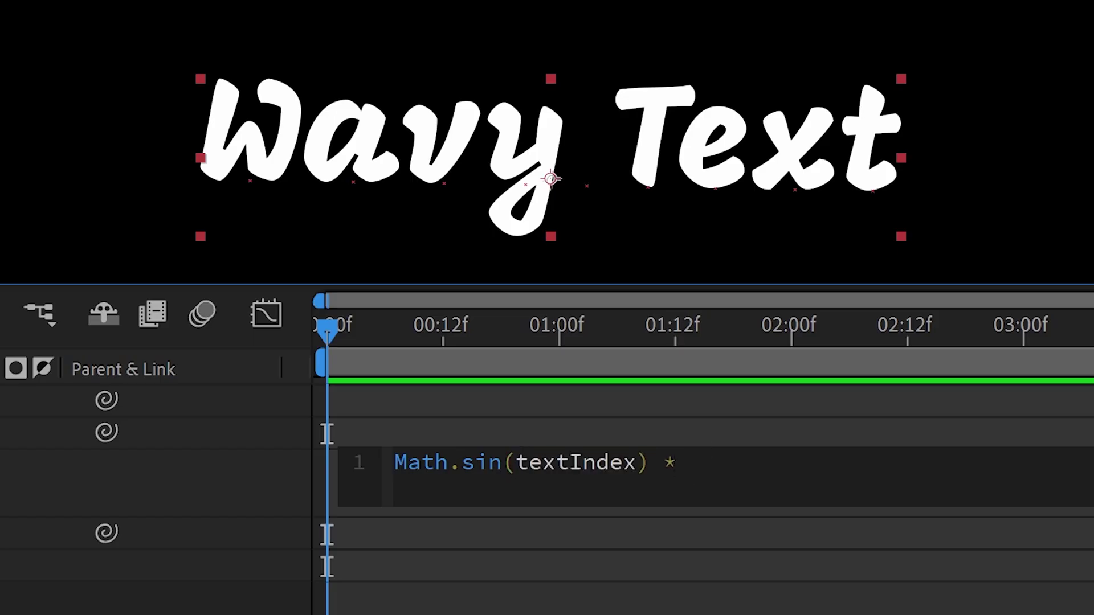
type("100")
key("KP_Enter")
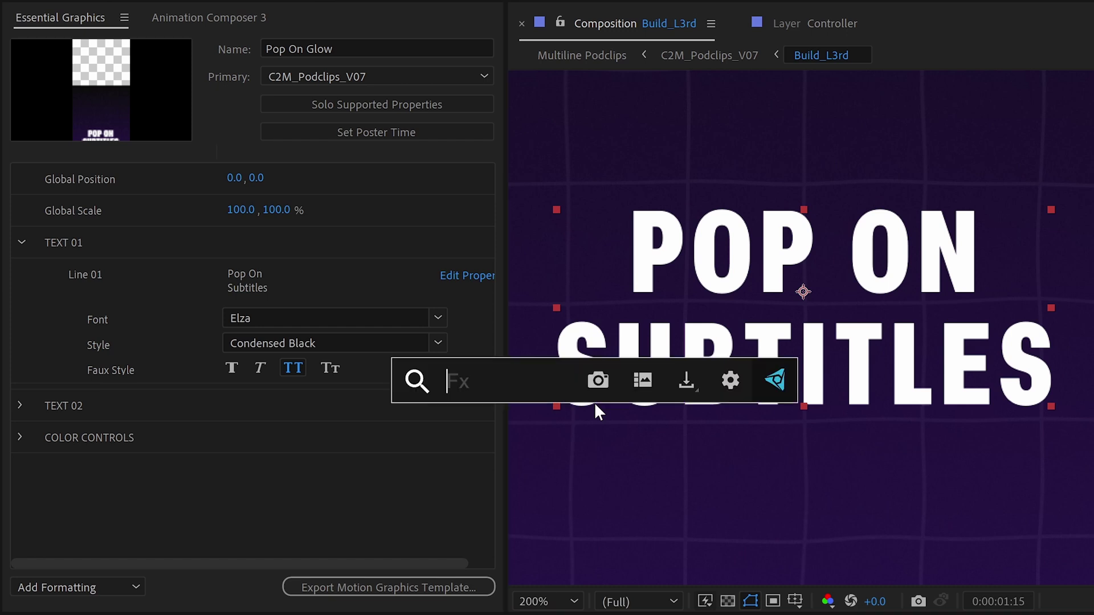
- Apply Deep Glow and an overshoot pop-in Animation Composer preset to Line 01
type("deep glow")
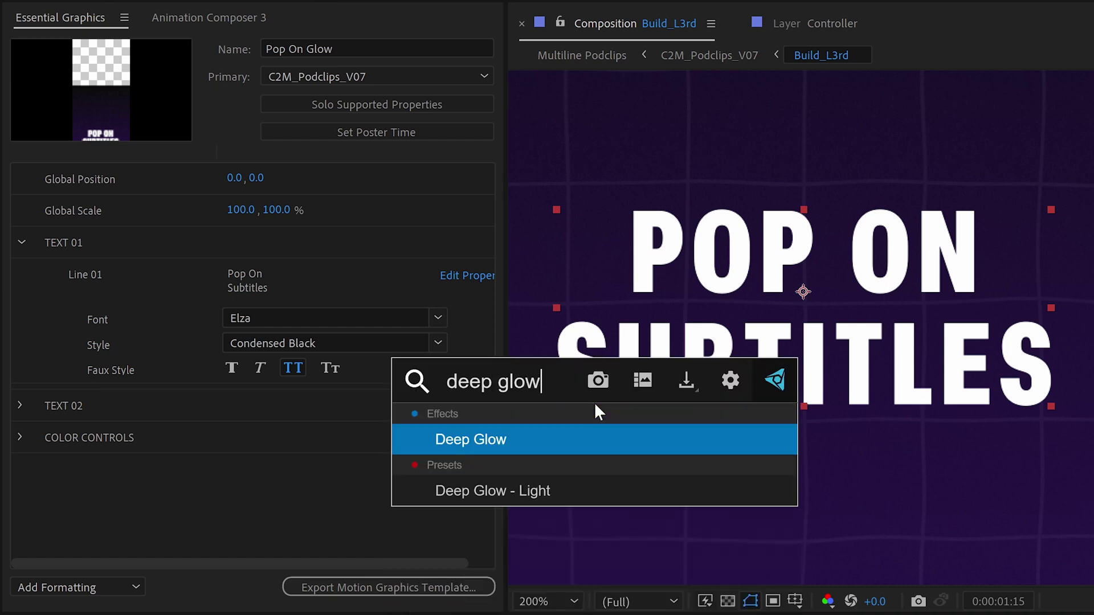
key("Return")
left_click(268, 18)
double_click(374, 167)
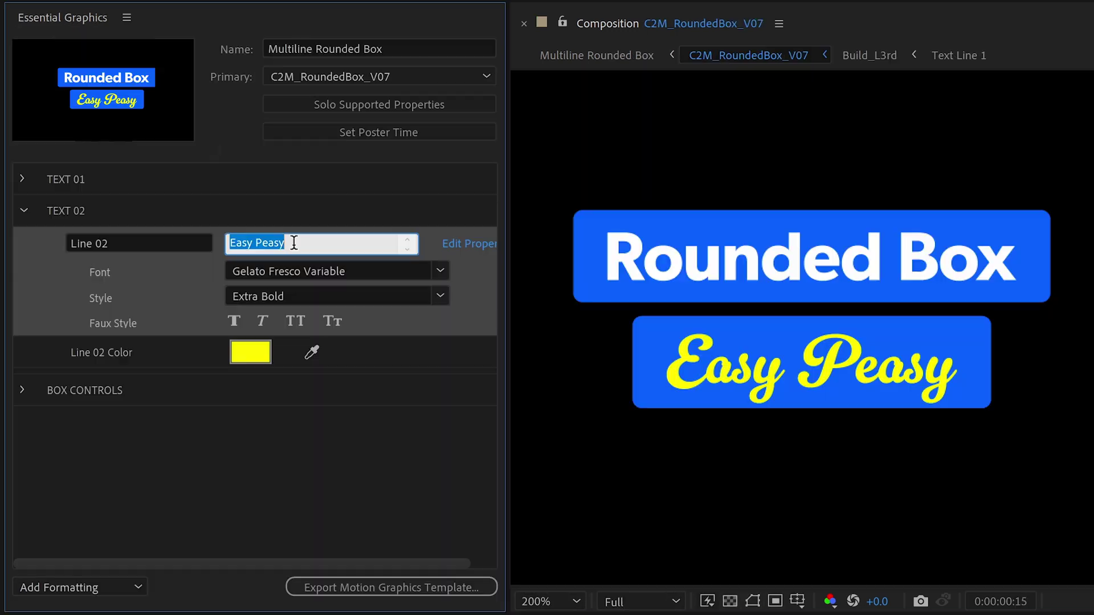
- Change the second text line to 'LemonSqueezy' and export the rounded box template
type("LemonSqueezy")
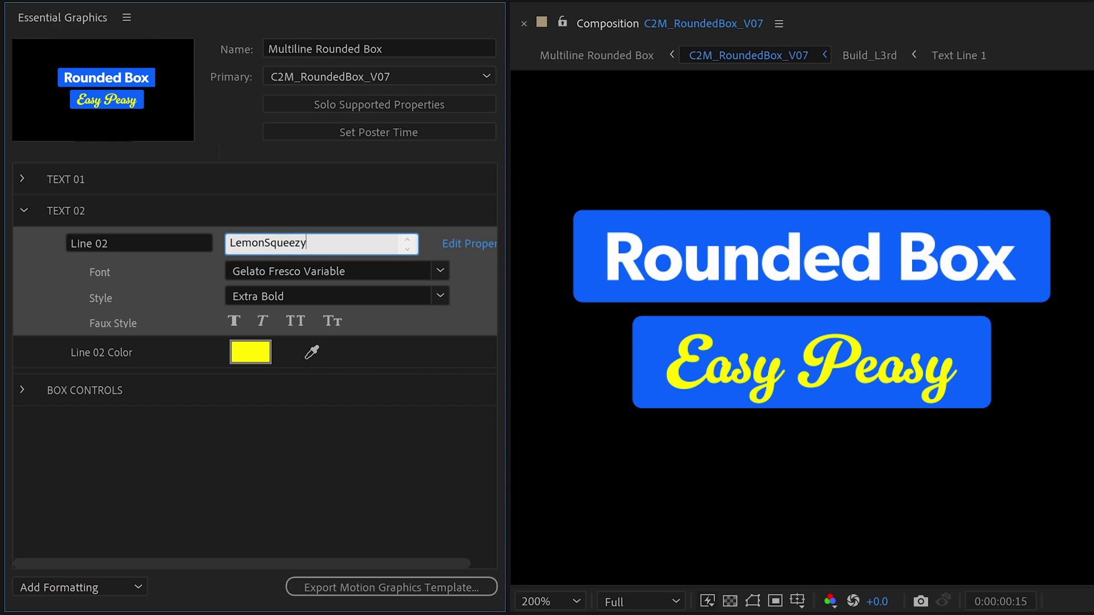
left_click(334, 446)
left_click(472, 583)
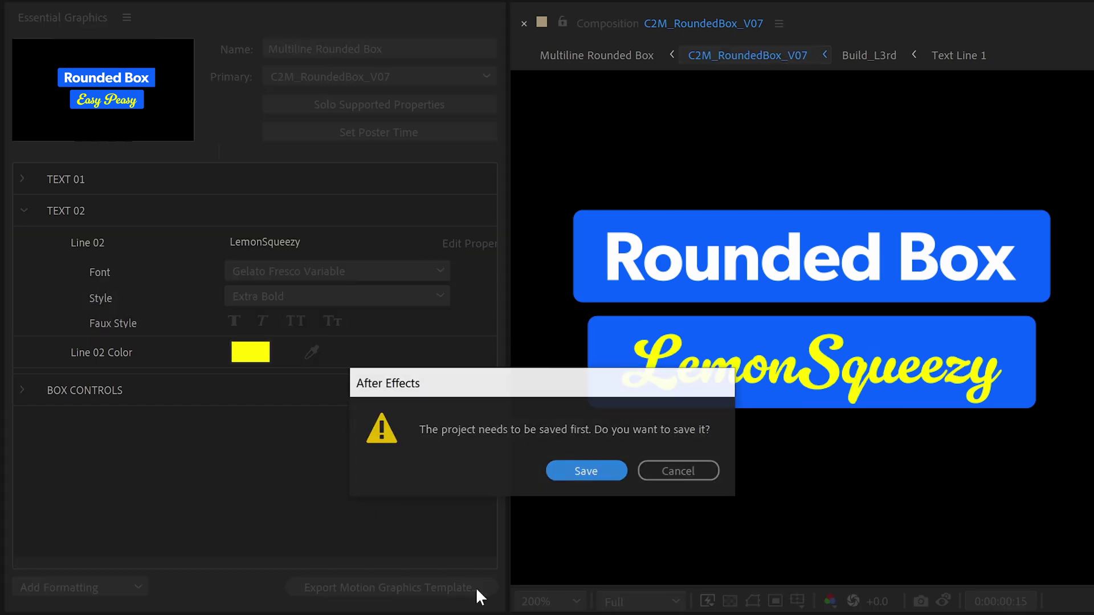
key("Return")
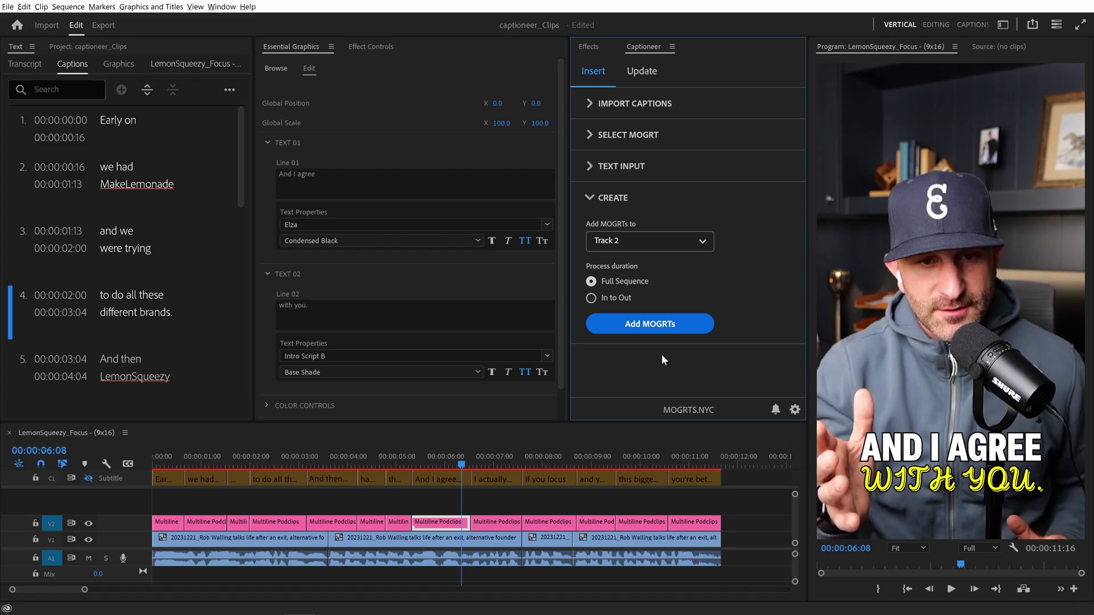
- Add Multiline Rounded subtitle clips to track 2 and play the sequence from the start
left_click(661, 326)
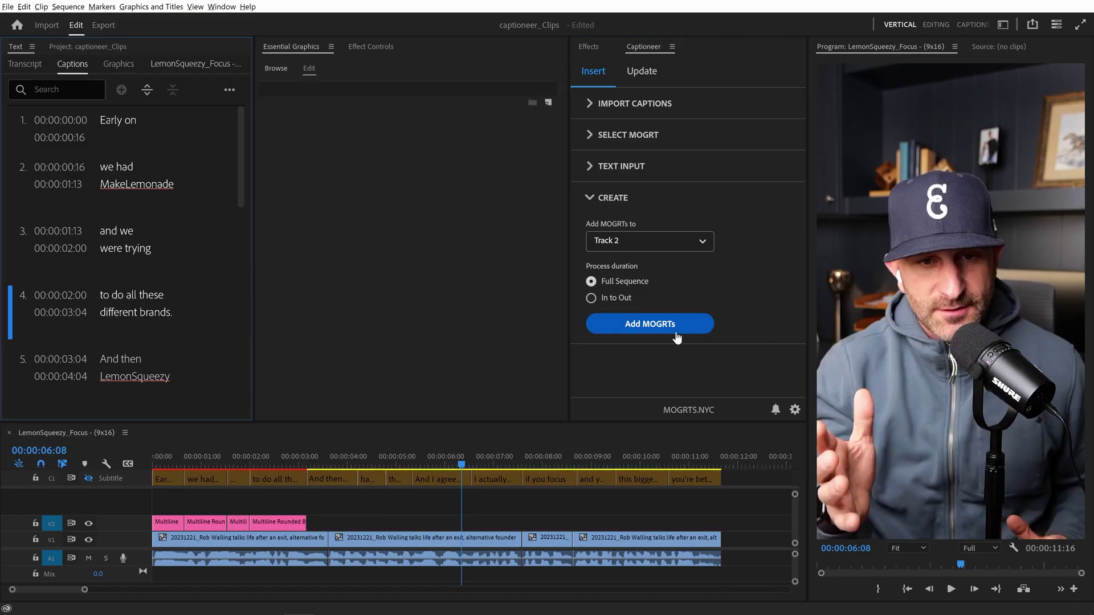
left_click_drag(459, 467, 320, 450)
left_click(331, 522)
key("Home")
key("space")
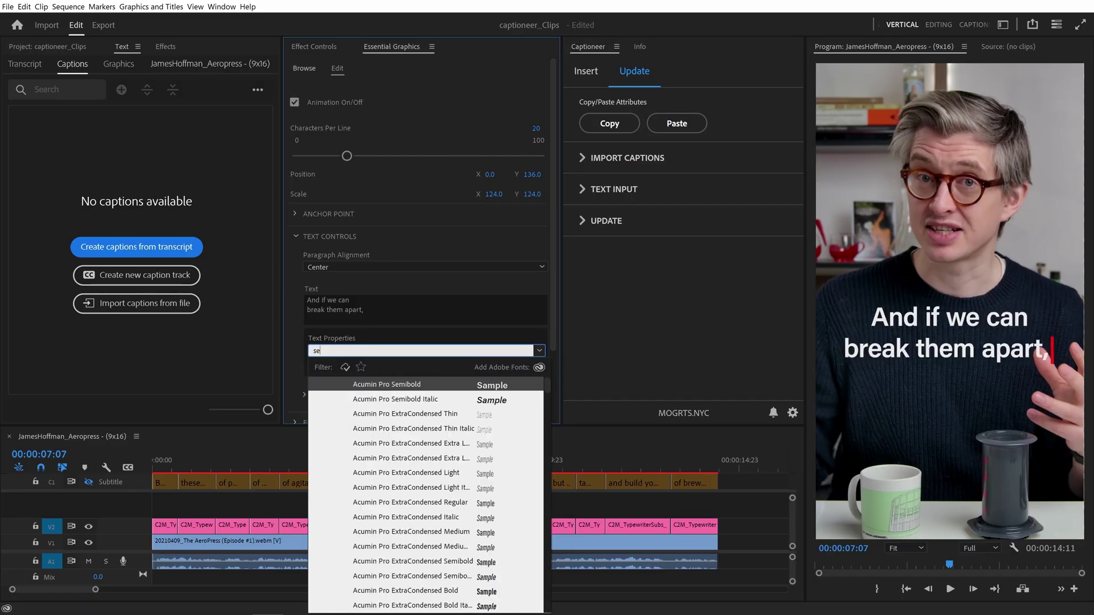
- Search the Essential Graphics font list for Sentient
type("ntient")
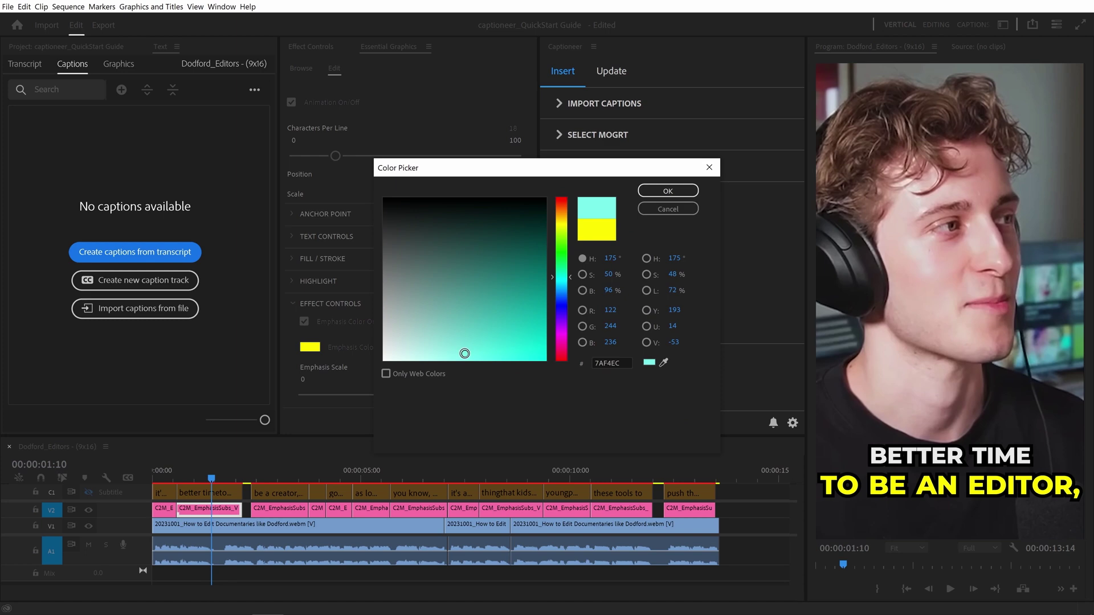
- Make the emphasis colour cyan and set Emphasis Scale to about 112
key("Return")
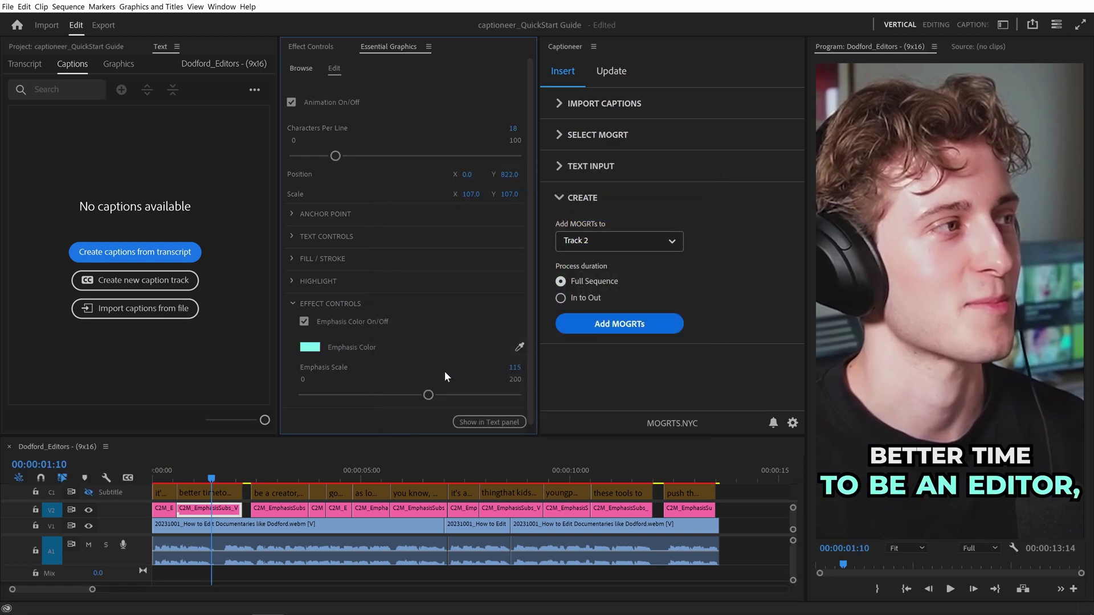
mouse_move(433, 395)
left_mouse_down()
mouse_move(449, 396)
mouse_move(422, 400)
left_mouse_up()
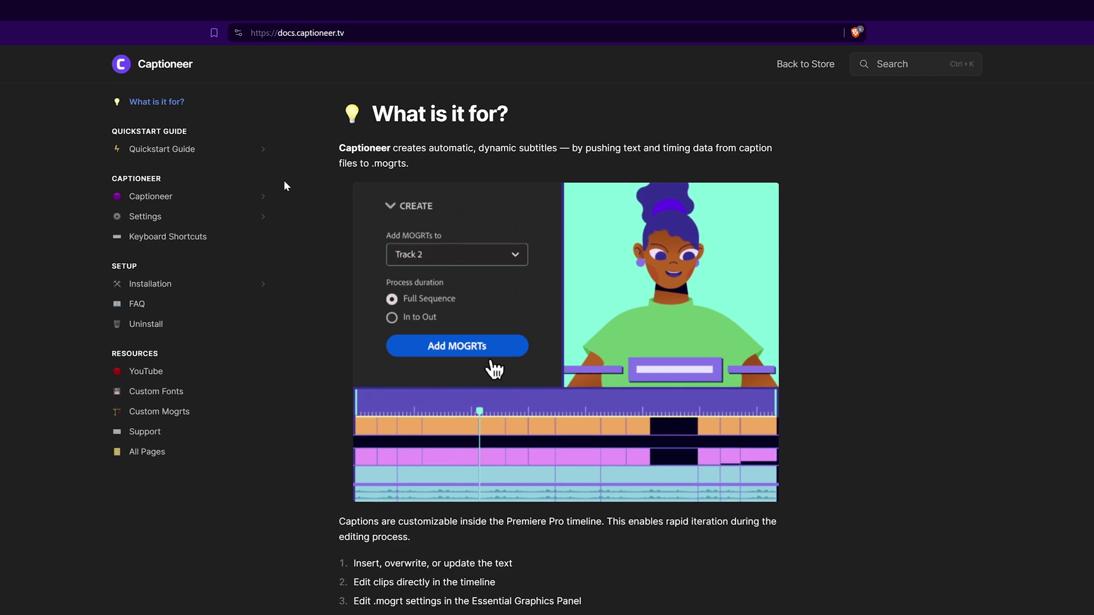
- Open the Quickstart Guide from the Captioneer docs sidebar
left_click(235, 154)
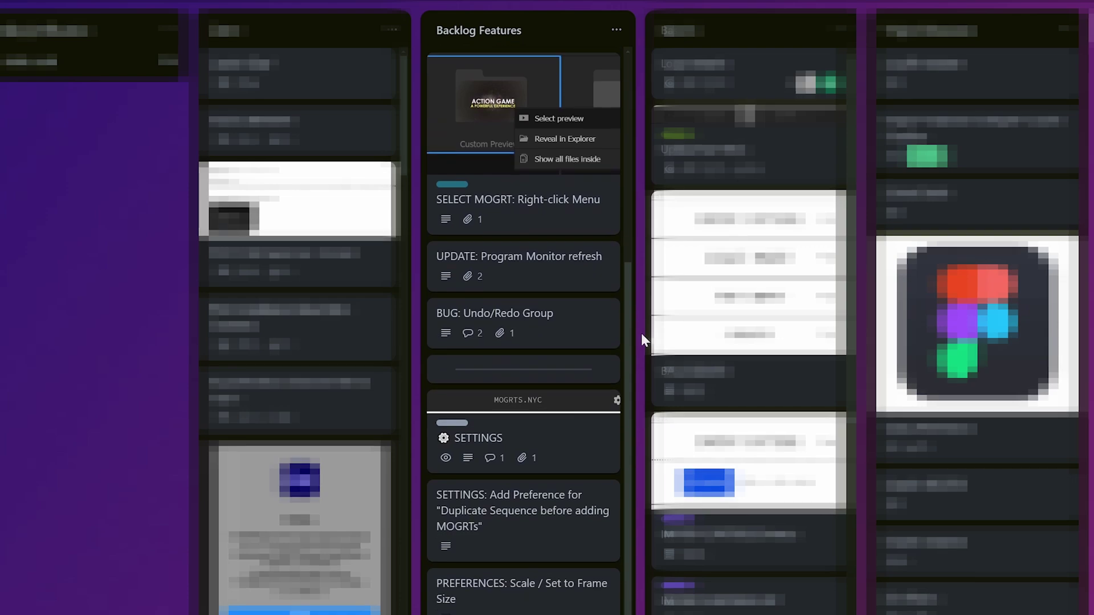
left_click_drag(642, 336, 613, 576)
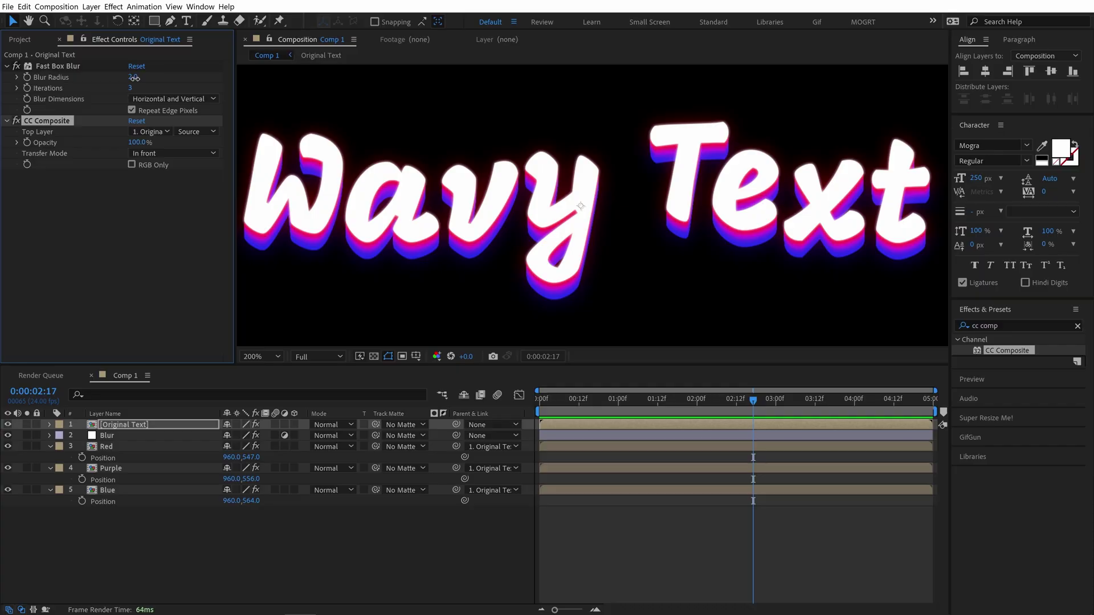
mouse_move(133, 77)
left_mouse_down()
mouse_move(151, 77)
mouse_move(131, 83)
left_mouse_up()
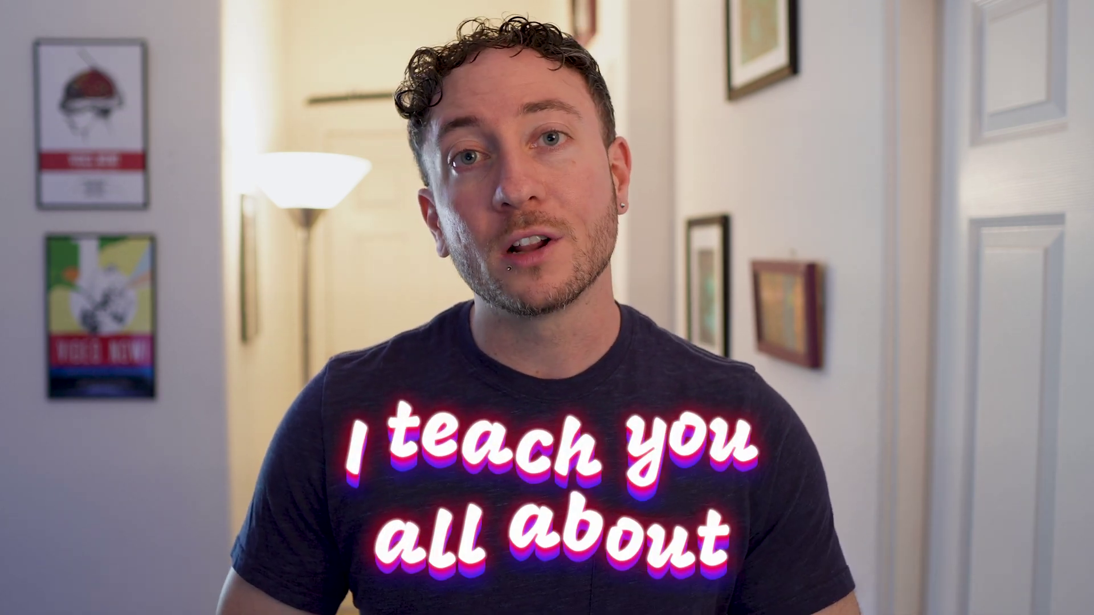
- Set the animator's Position Y to 20 and insert * so Amount reads Math.sin(textIndex + time*Math.PI*2) * 100
left_click(522, 482)
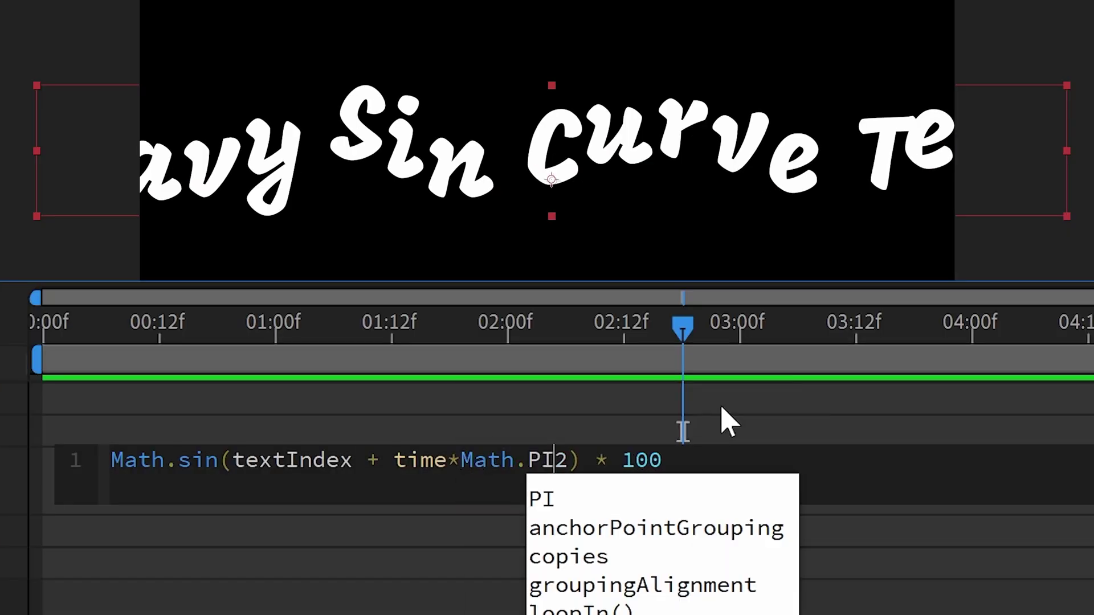
type("*")
left_click(735, 422)
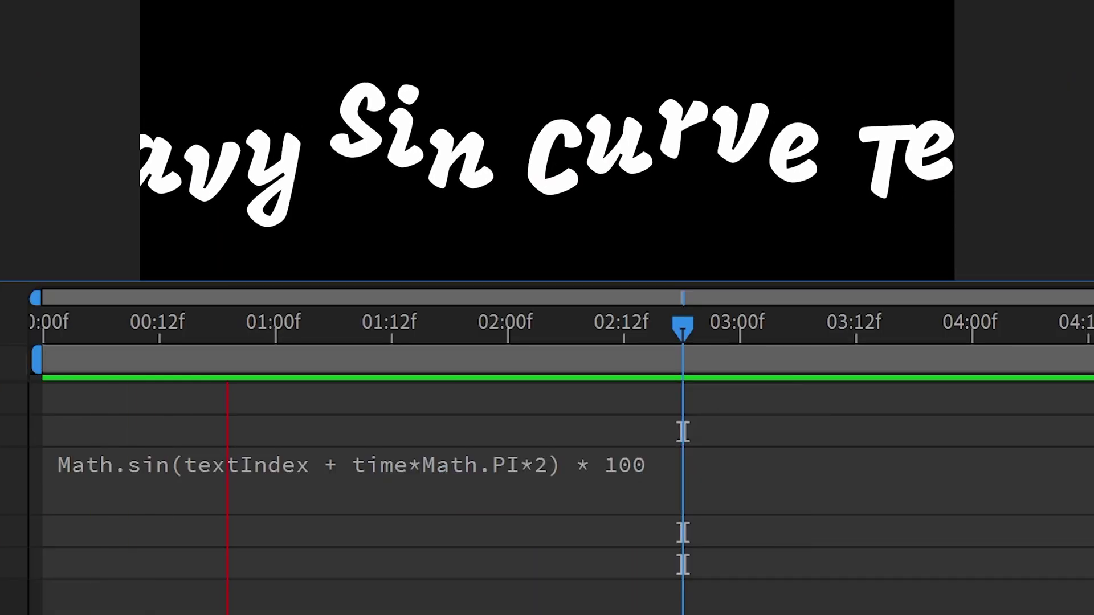